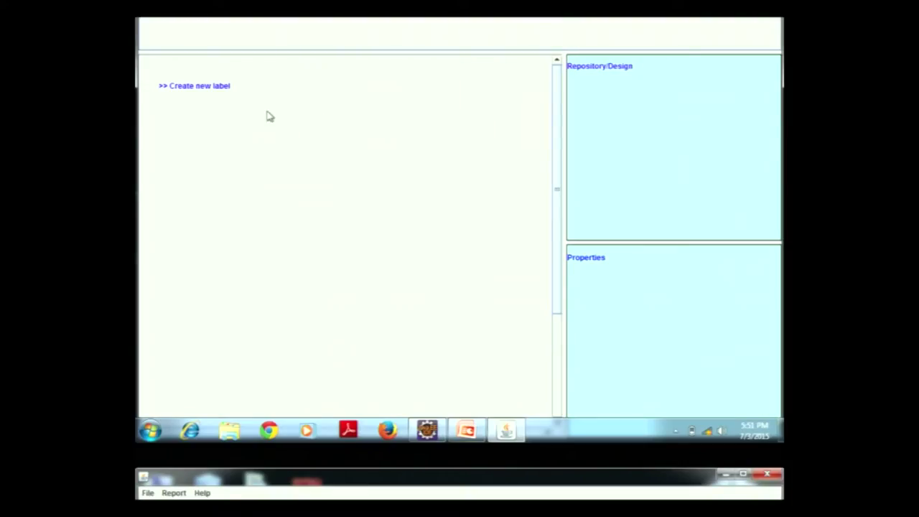
# Start a new Custom Label and choose the Custom paper format
pyautogui.click(224, 88)
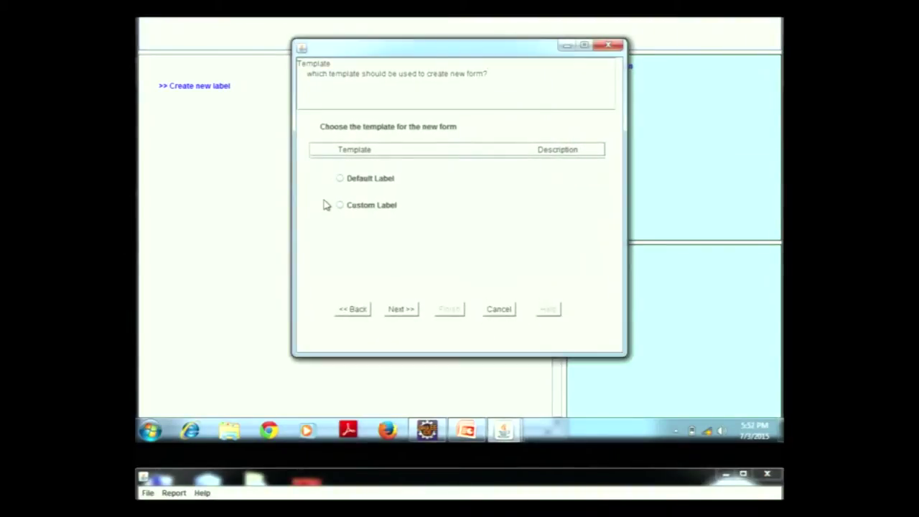
pyautogui.click(341, 205)
pyautogui.click(402, 309)
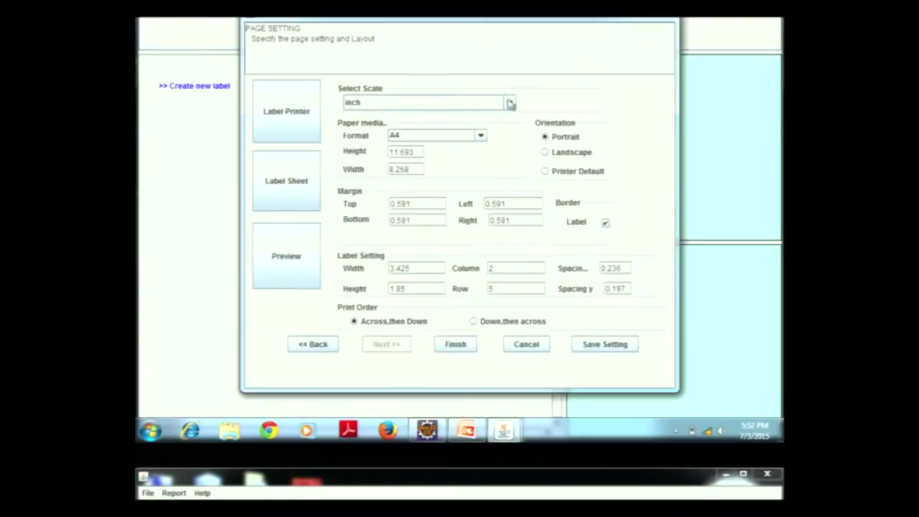
pyautogui.click(481, 137)
pyautogui.moveTo(484, 174); pyautogui.dragTo(481, 213)
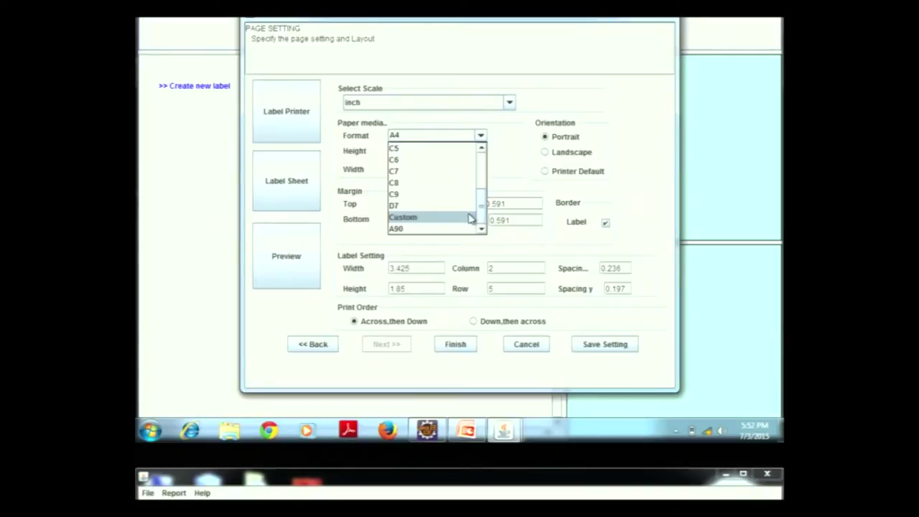
pyautogui.click(470, 217)
# Set units to cm and print order to down then across, preview the sheet, and finish
pyautogui.click(512, 104)
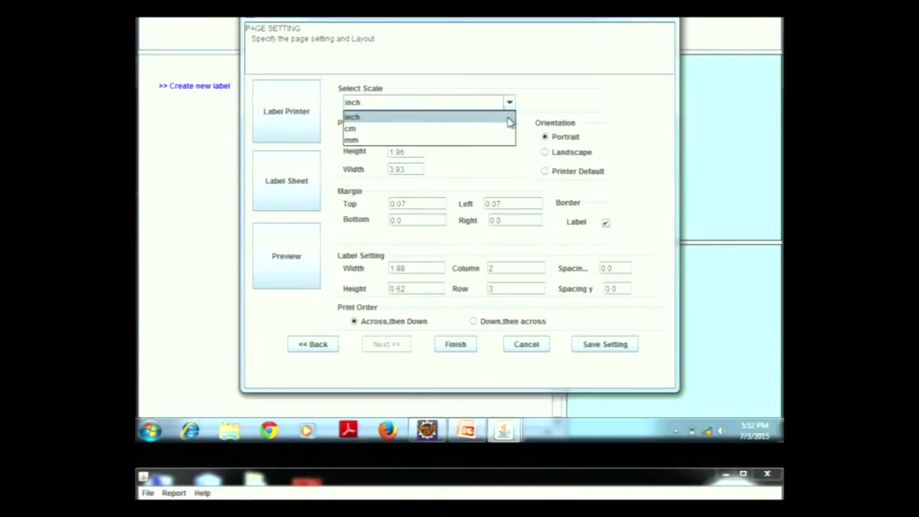
pyautogui.click(509, 129)
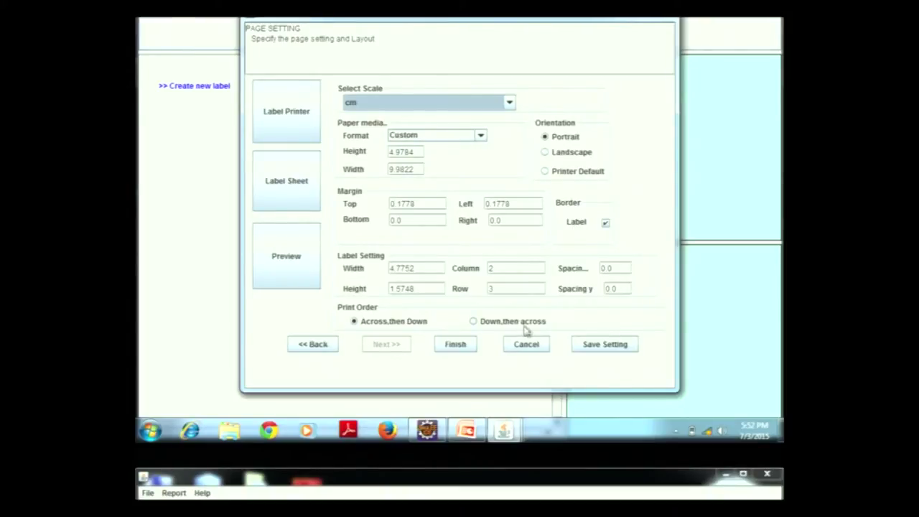
pyautogui.click(474, 323)
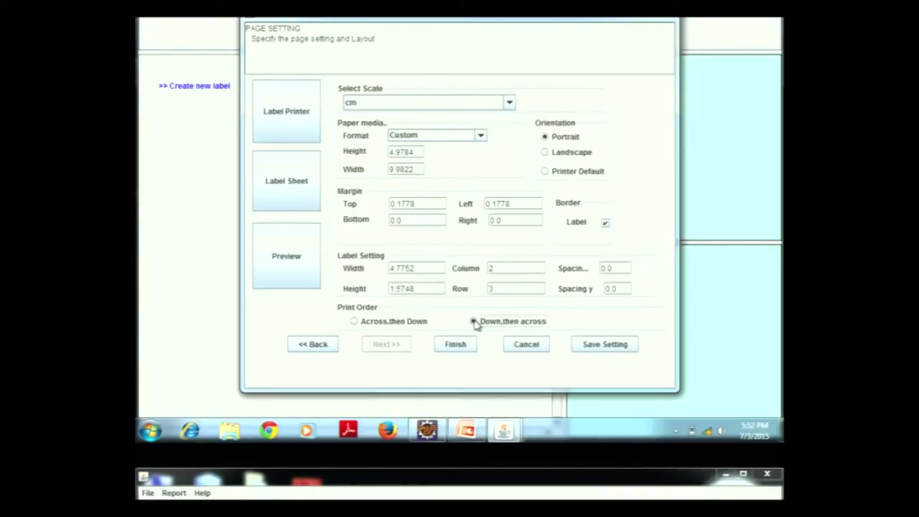
pyautogui.click(302, 262)
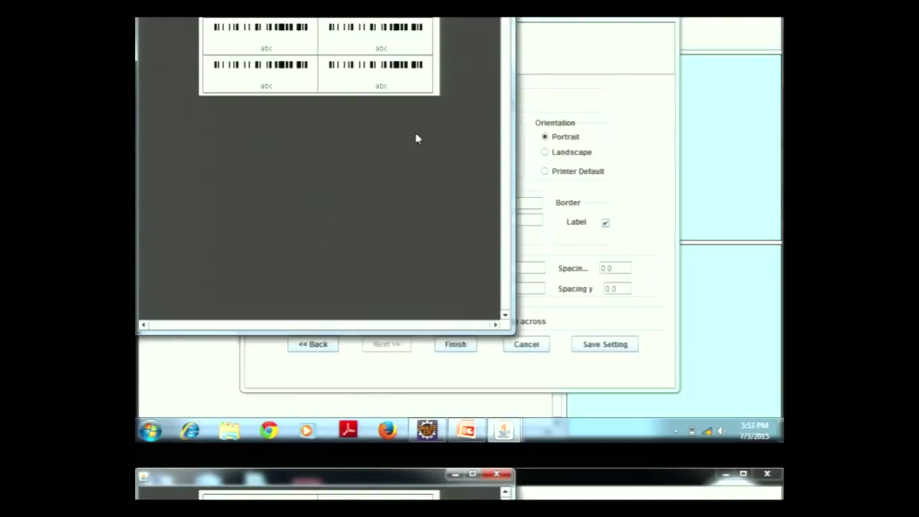
pyautogui.click(495, 475)
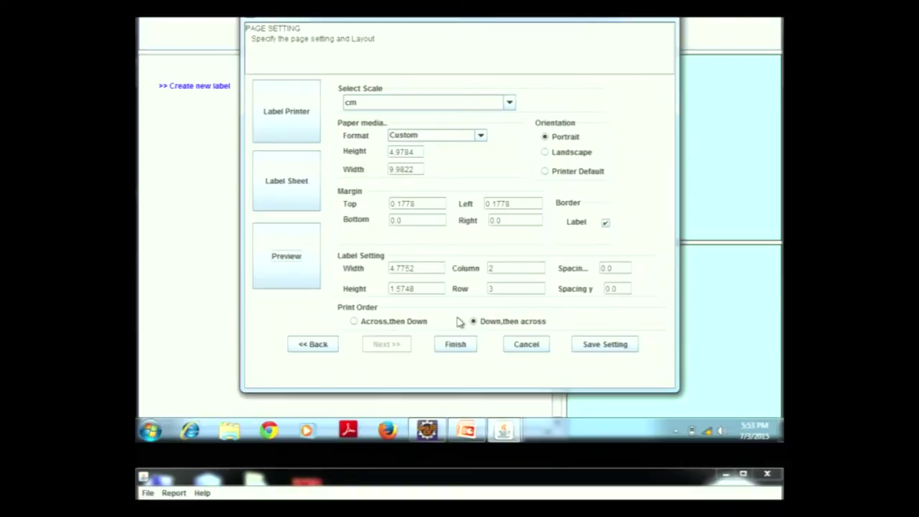
pyautogui.click(454, 344)
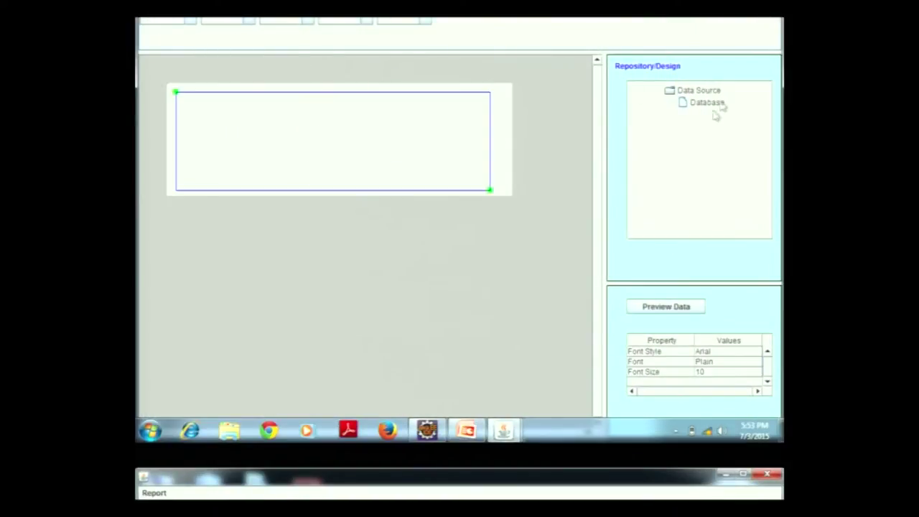
# Log in to the Data Source and dismiss the success message
pyautogui.click(708, 92)
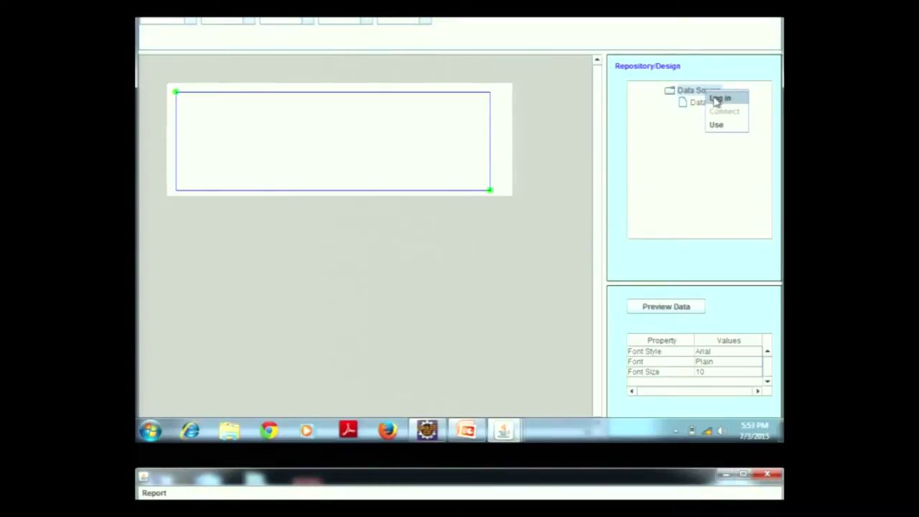
pyautogui.click(716, 99)
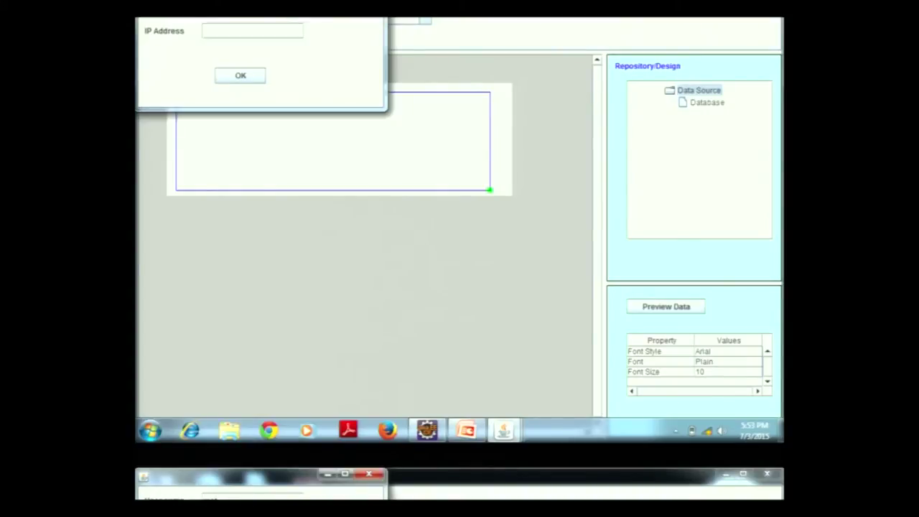
pyautogui.click(264, 79)
pyautogui.click(459, 204)
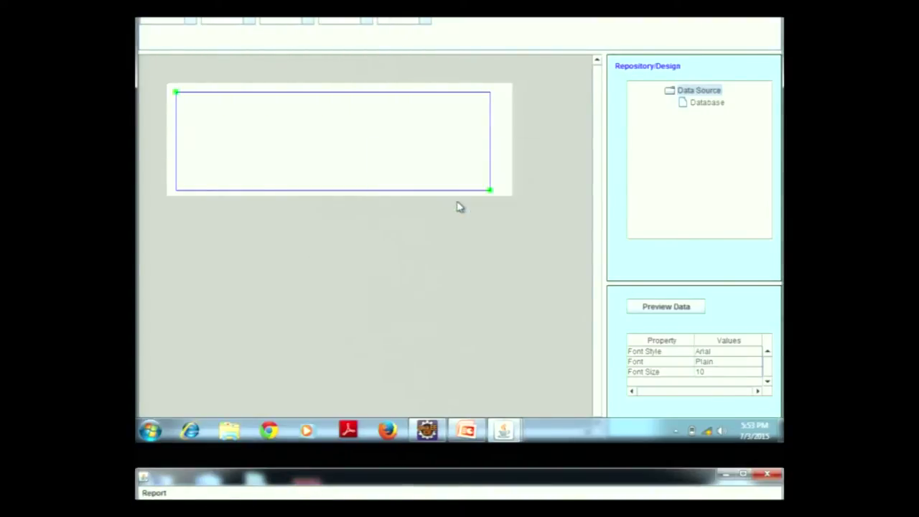
# Connect the student database and pick Data Field as the element to insert
pyautogui.click(675, 104)
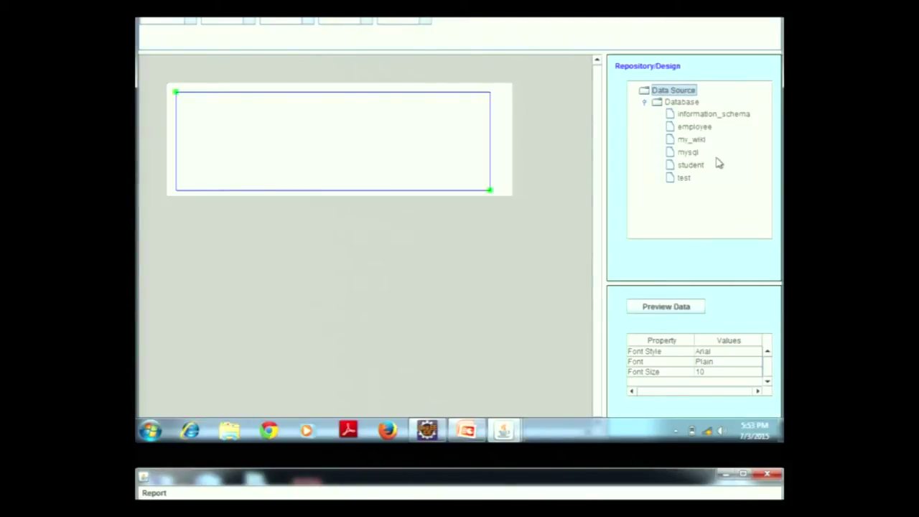
pyautogui.click(689, 165)
pyautogui.rightClick(689, 167)
pyautogui.click(710, 189)
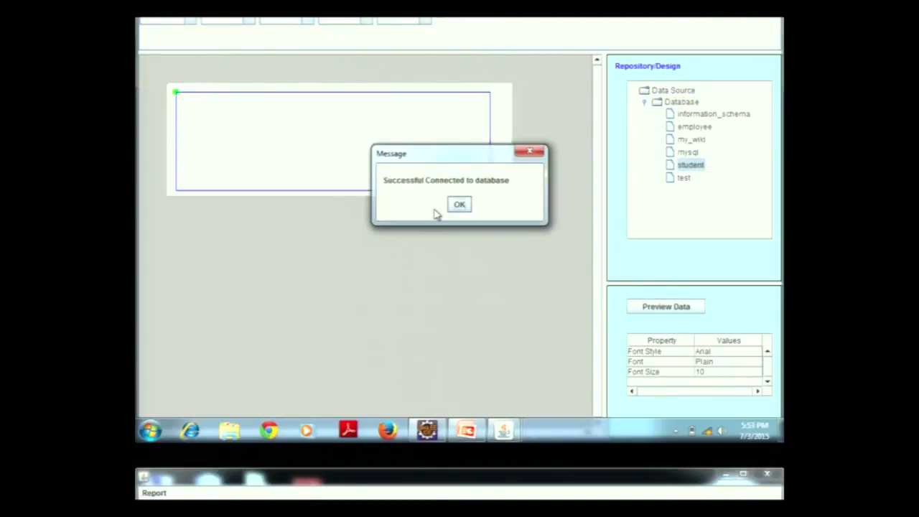
pyautogui.click(457, 204)
pyautogui.click(191, 21)
pyautogui.click(190, 45)
# Draw the Sample data field near the bottom and add an enlarged Code 128 barcode above it
pyautogui.moveTo(235, 159); pyautogui.dragTo(417, 197)
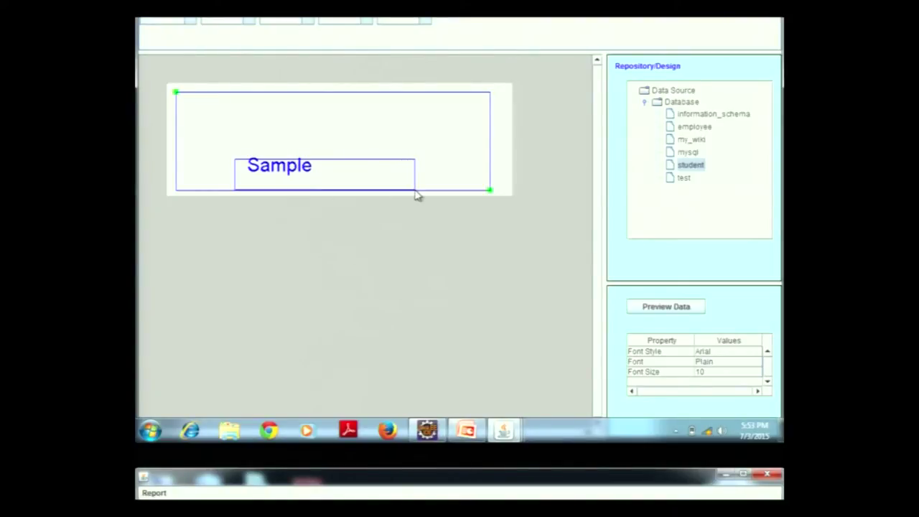
pyautogui.moveTo(378, 174); pyautogui.dragTo(393, 180)
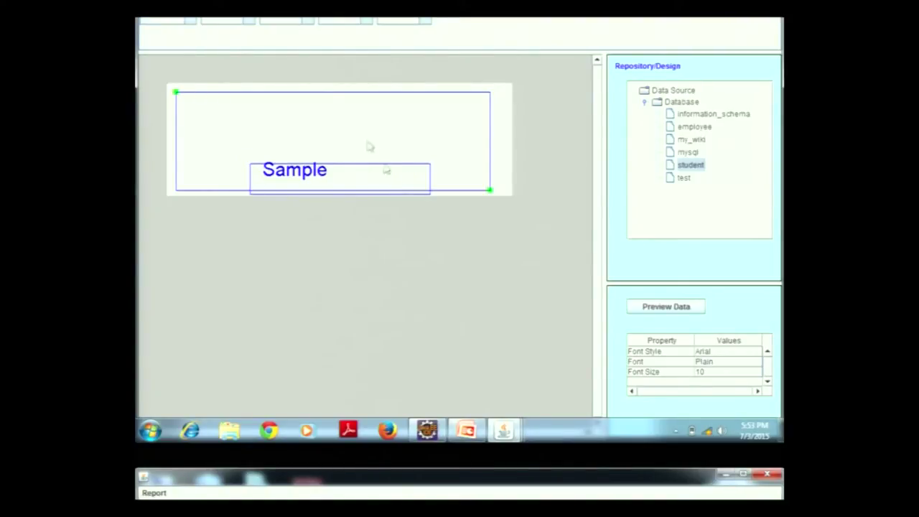
pyautogui.click(251, 21)
pyautogui.click(248, 43)
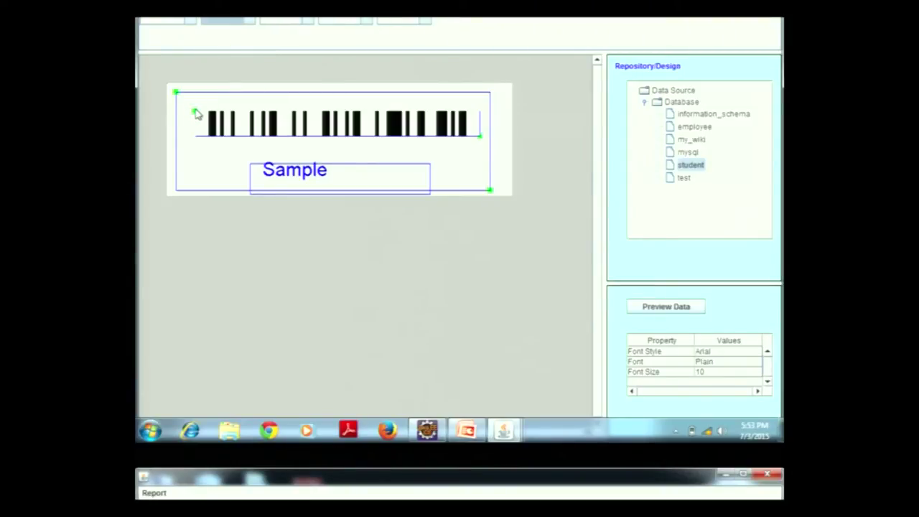
pyautogui.moveTo(195, 112); pyautogui.dragTo(185, 99)
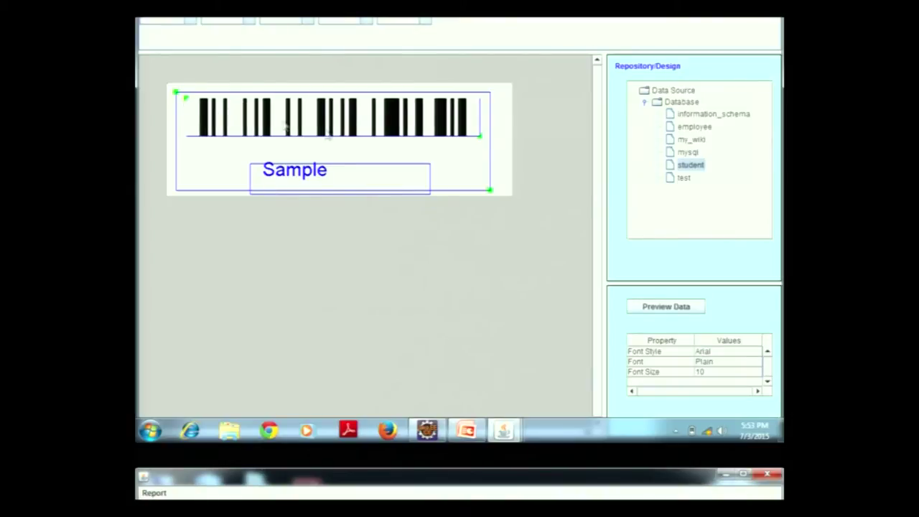
pyautogui.click(251, 22)
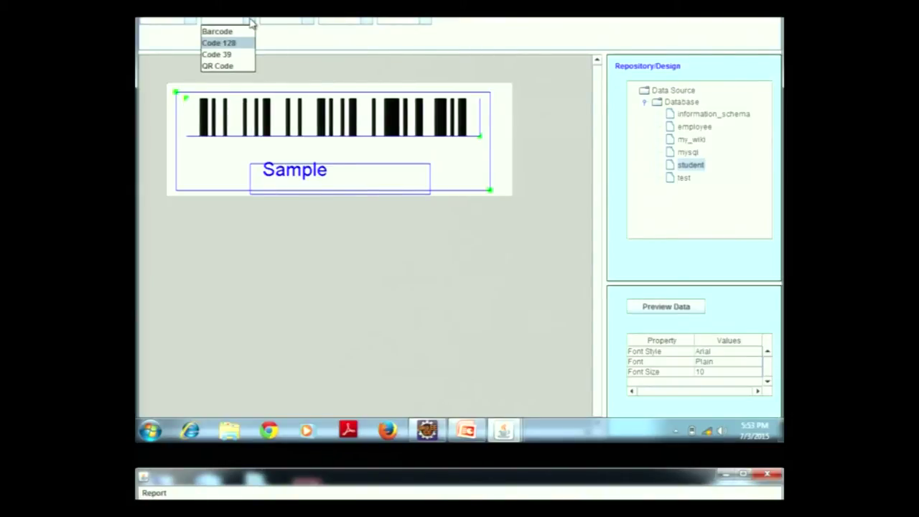
pyautogui.moveTo(480, 141)
pyautogui.mouseDown()
pyautogui.moveTo(486, 150)
pyautogui.moveTo(474, 146)
pyautogui.moveTo(482, 145)
pyautogui.mouseUp()
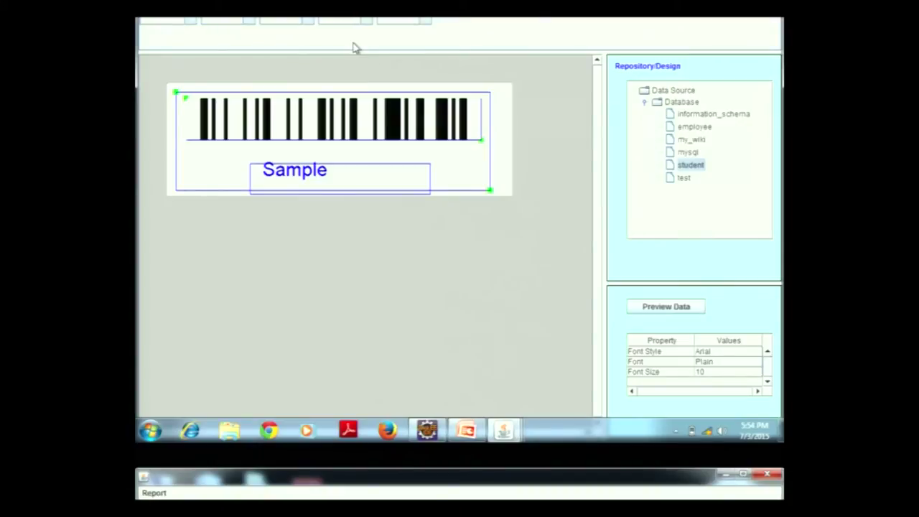
# Make the Sample text Bold and open the field's properties
pyautogui.click(307, 23)
pyautogui.moveTo(310, 43); pyautogui.dragTo(310, 43)
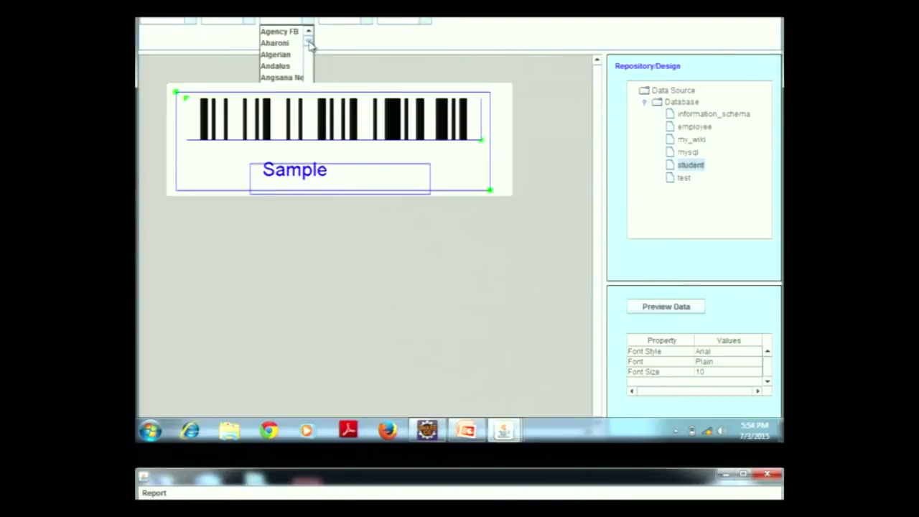
pyautogui.click(327, 36)
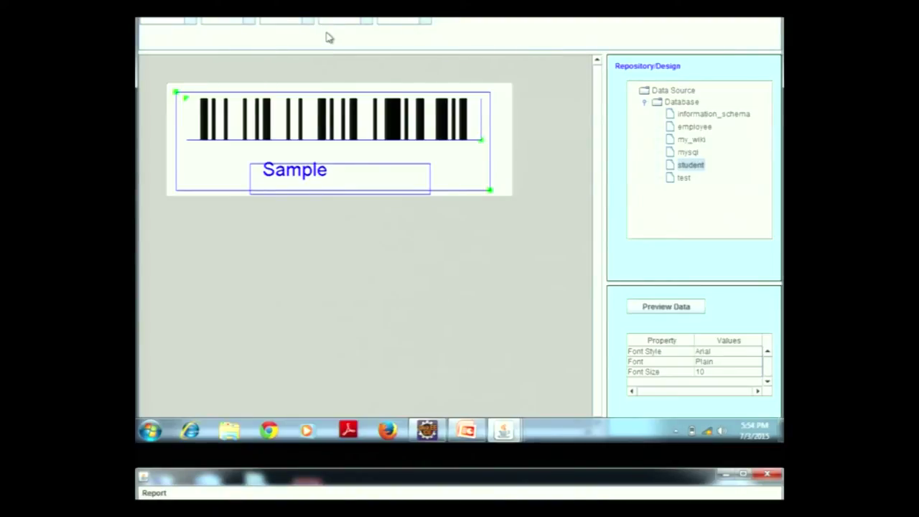
pyautogui.click(366, 23)
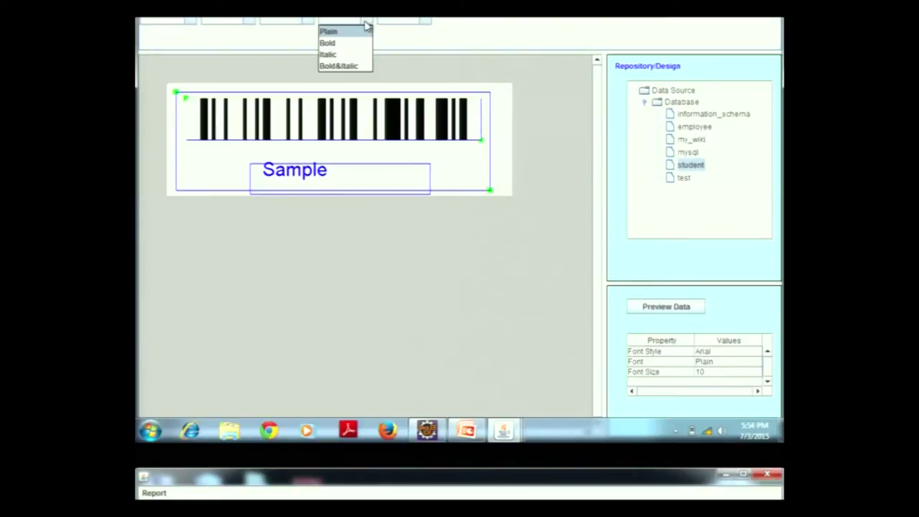
pyautogui.click(357, 43)
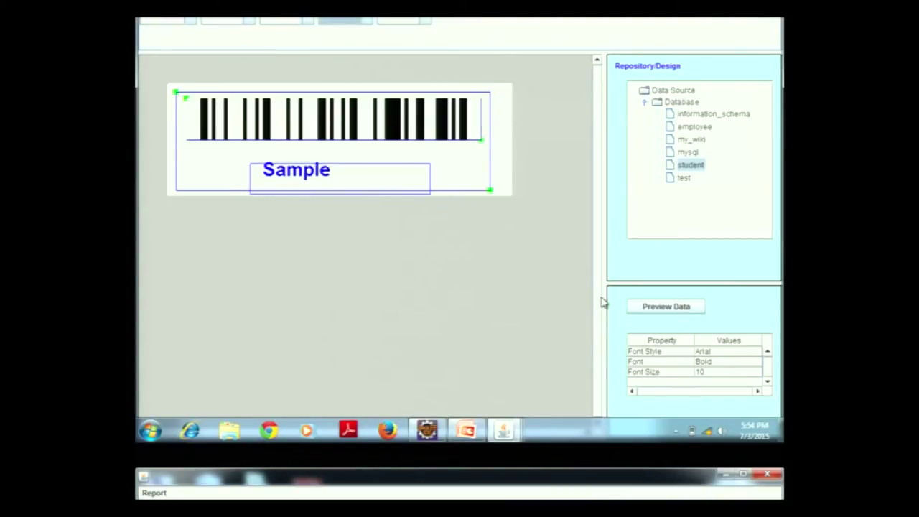
pyautogui.doubleClick(414, 190)
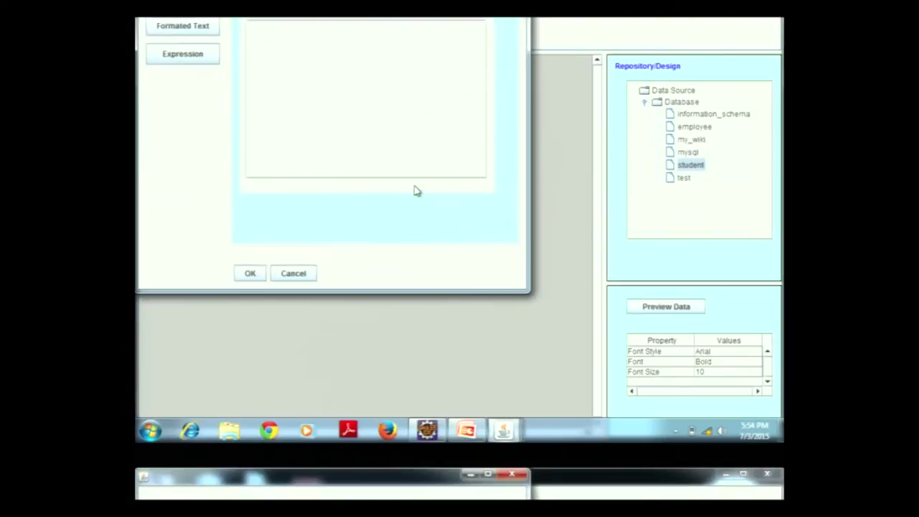
# Bind the barcode to the codes table's BarCodes column so it shows 001WHIITB15
pyautogui.click(488, 23)
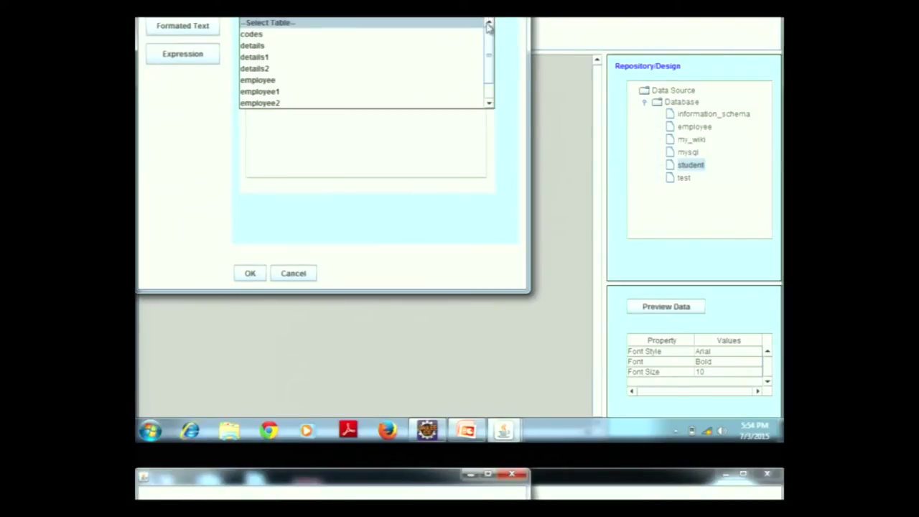
pyautogui.moveTo(489, 36)
pyautogui.mouseDown()
pyautogui.moveTo(492, 47)
pyautogui.moveTo(490, 34)
pyautogui.mouseUp()
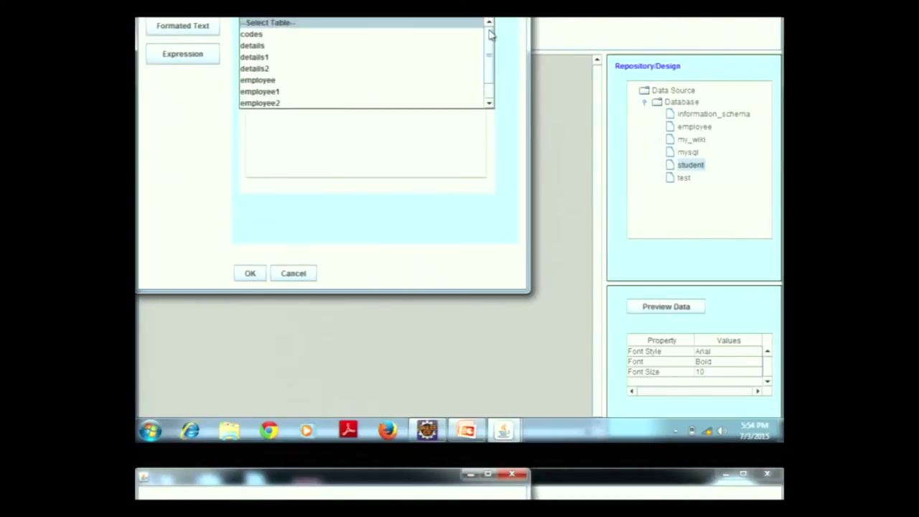
pyautogui.click(445, 36)
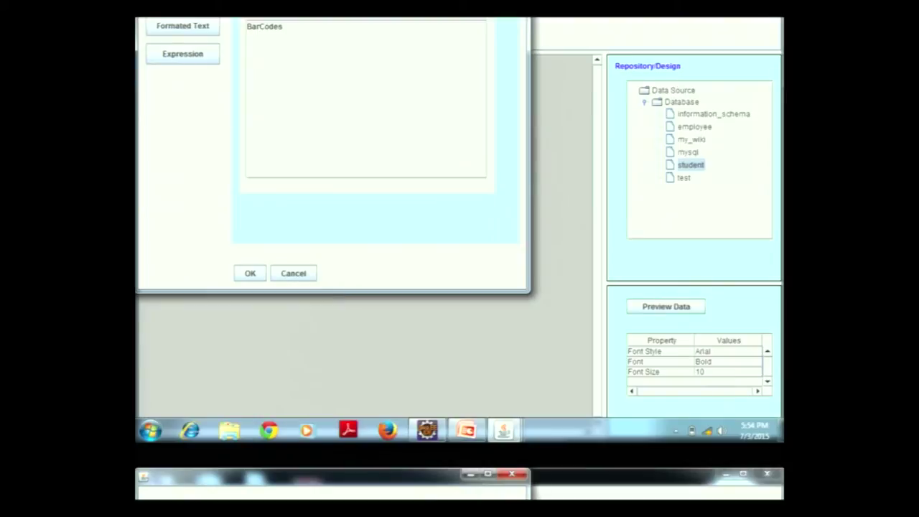
pyautogui.click(277, 29)
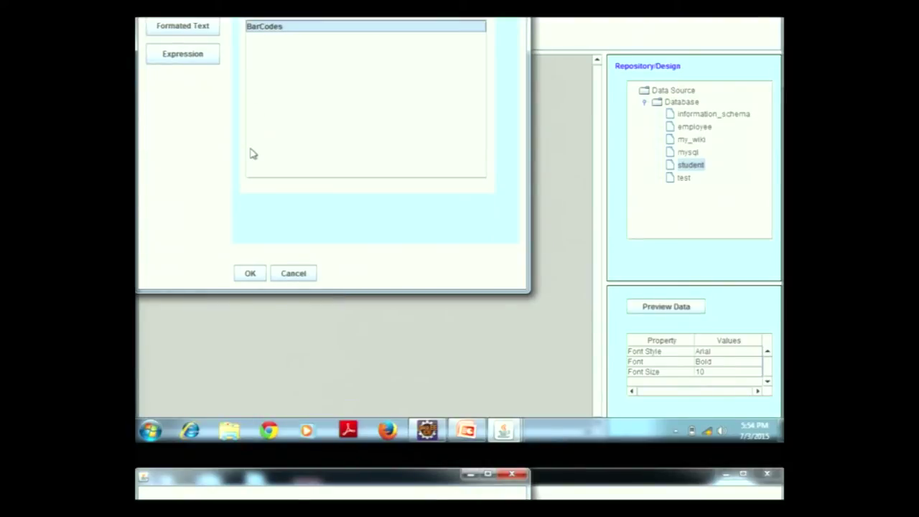
pyautogui.click(248, 273)
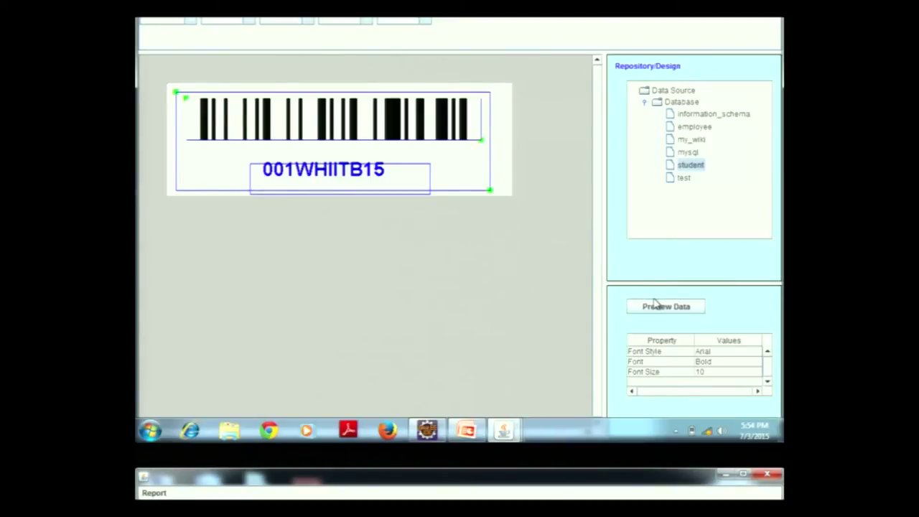
# Preview the database rows, select all of them, and generate the label sheet
pyautogui.click(655, 307)
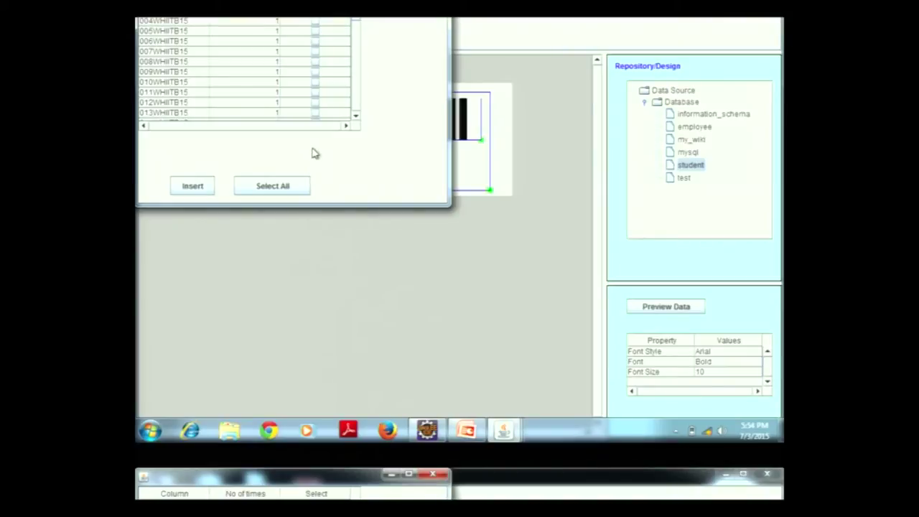
pyautogui.click(295, 192)
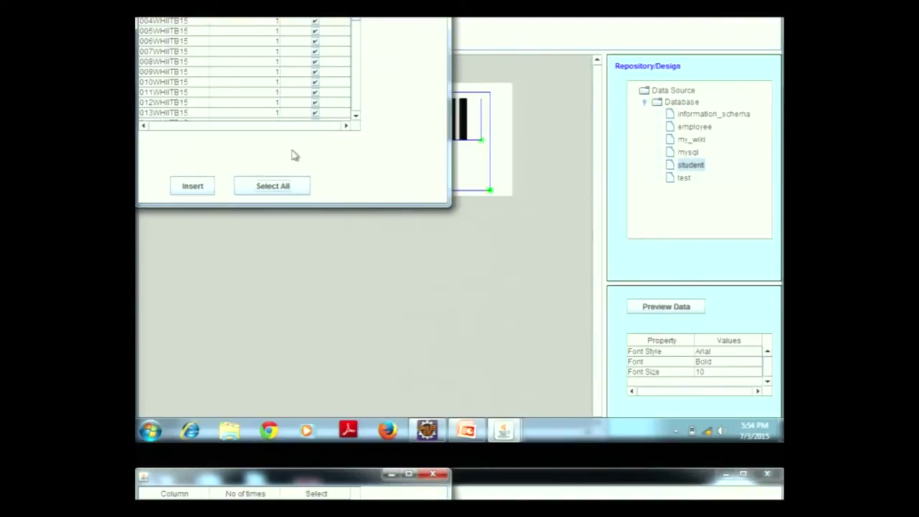
pyautogui.moveTo(355, 28)
pyautogui.mouseDown()
pyautogui.moveTo(361, 112)
pyautogui.moveTo(356, 22)
pyautogui.mouseUp()
pyautogui.click(201, 186)
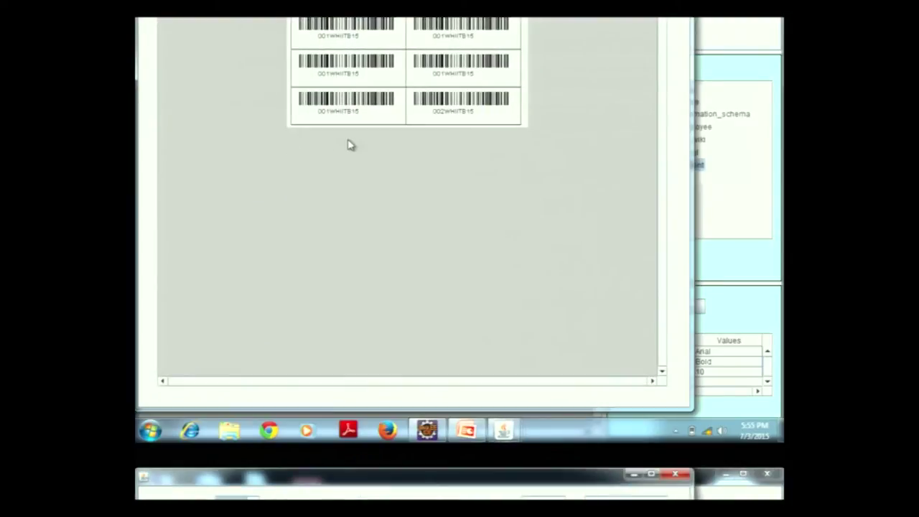
# Page through the label preview to the page with labels 009–014
pyautogui.click(244, 12)
pyautogui.moveTo(255, 29)
pyautogui.mouseDown()
pyautogui.moveTo(255, 63)
pyautogui.moveTo(255, 26)
pyautogui.mouseUp()
pyautogui.click(242, 23)
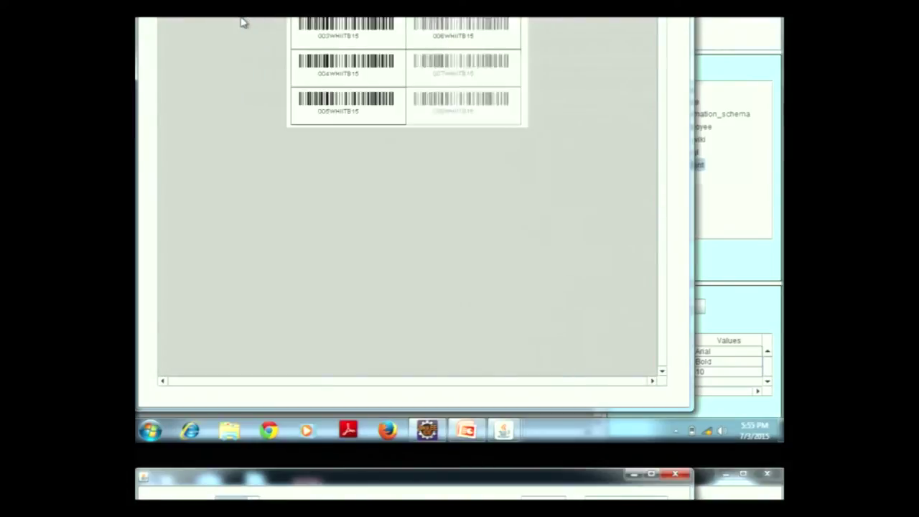
pyautogui.click(244, 29)
pyautogui.click(243, 27)
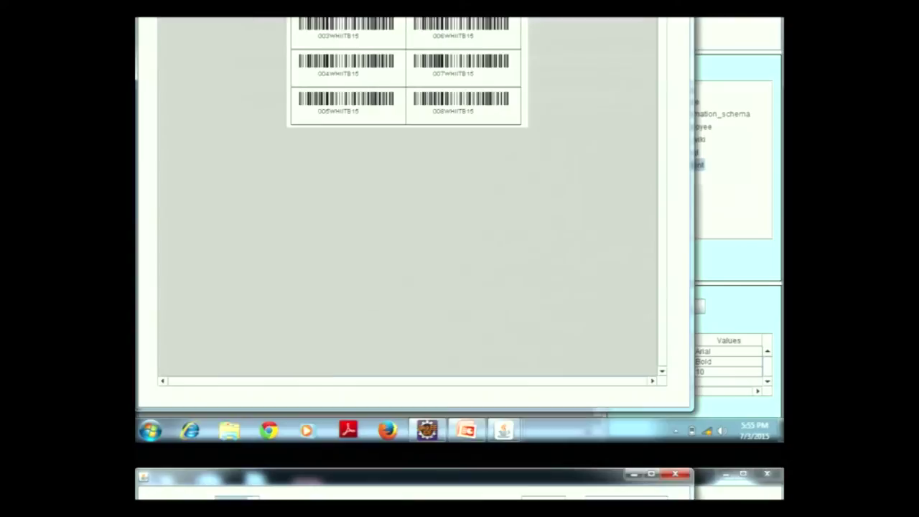
pyautogui.click(244, 12)
pyautogui.click(241, 33)
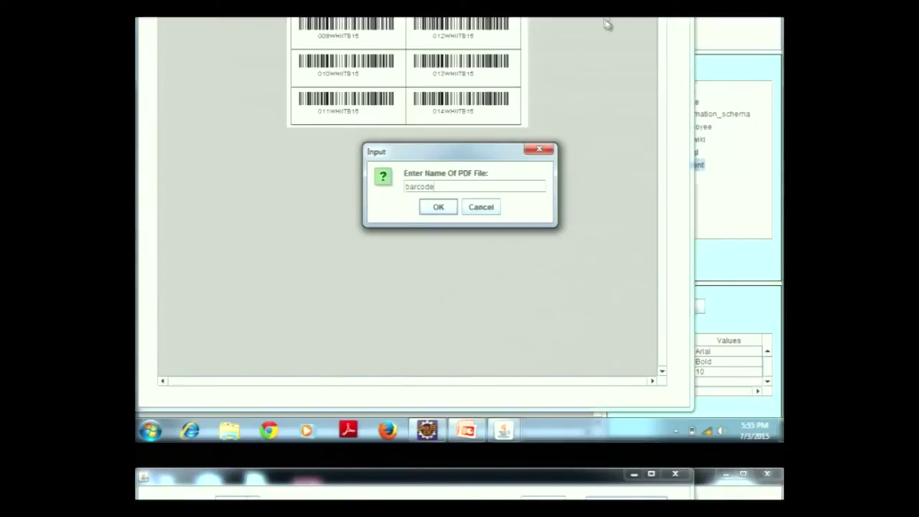
# Save the sheets as PDF named barcode, finish printing, and close the preview
pyautogui.click(439, 206)
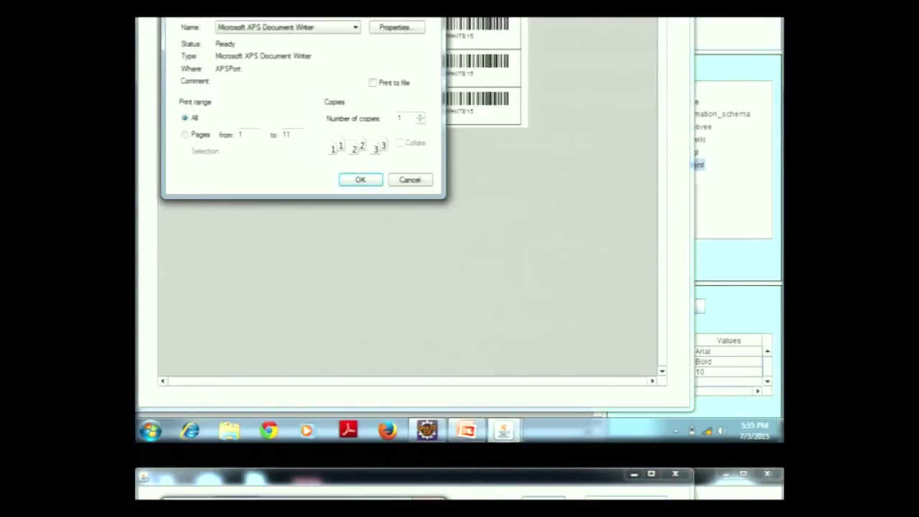
pyautogui.press('Return')
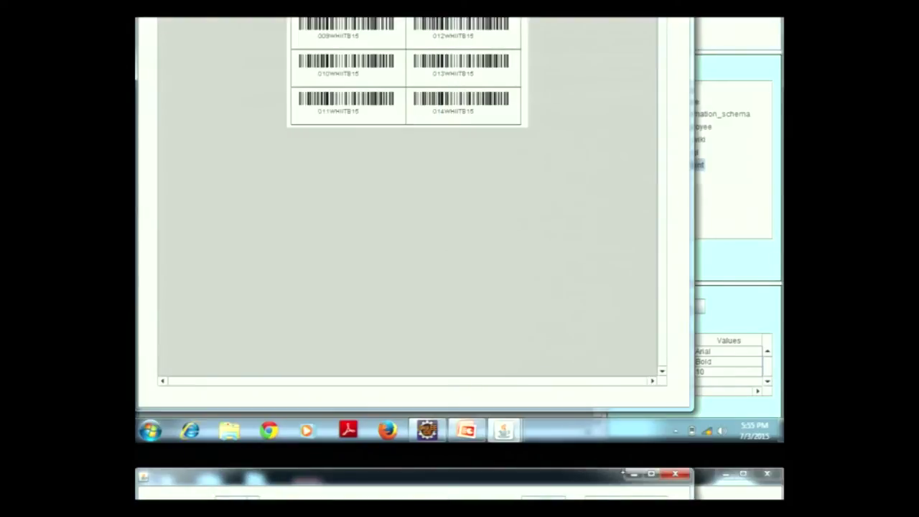
pyautogui.click(673, 476)
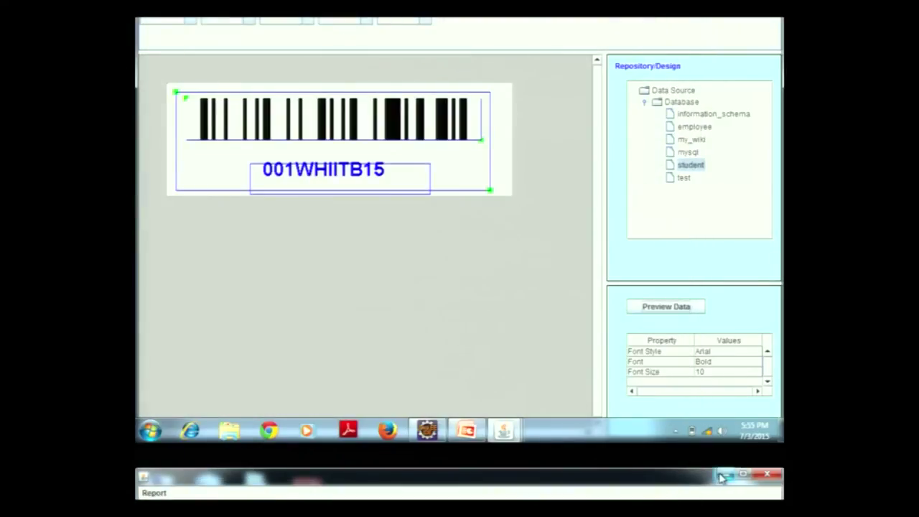
# Add user-defined values intern001 repeated 5 times and intern002 once, then apply
pyautogui.doubleClick(338, 170)
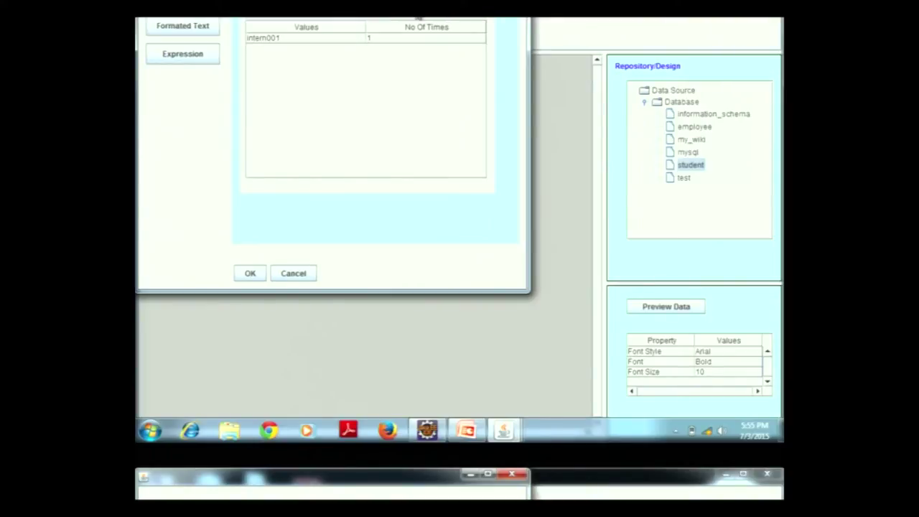
pyautogui.click(383, 41)
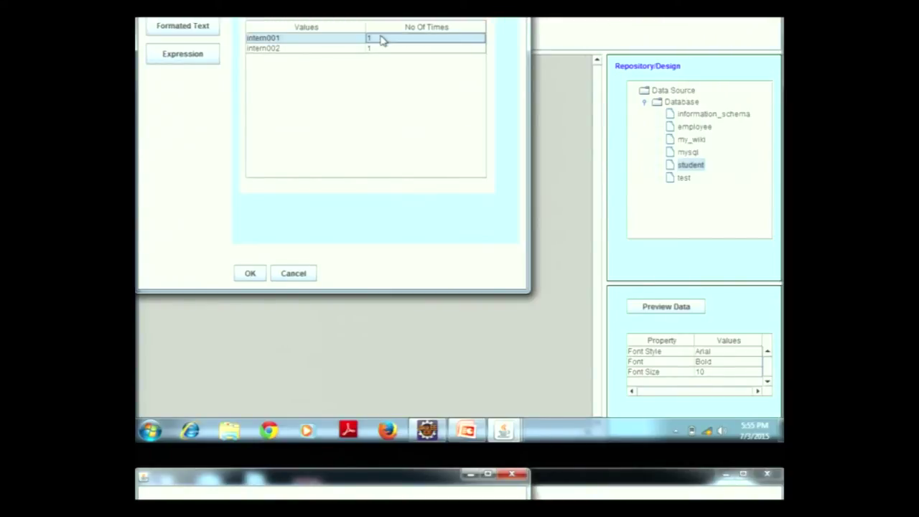
pyautogui.click(382, 38)
pyautogui.write('5')
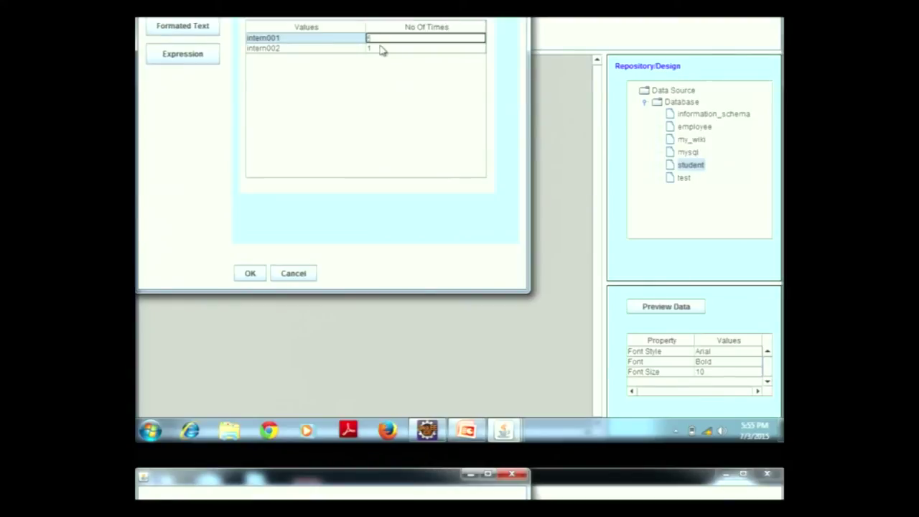
pyautogui.click(380, 49)
pyautogui.click(294, 37)
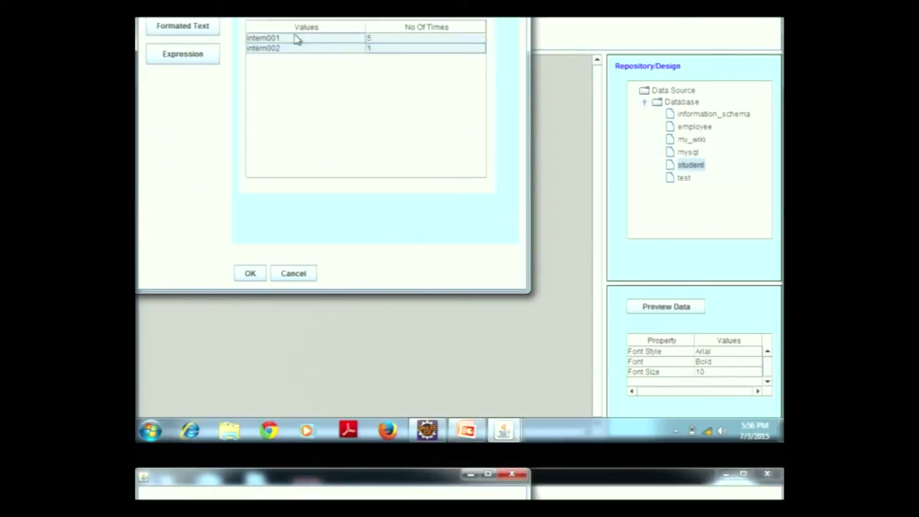
pyautogui.click(248, 273)
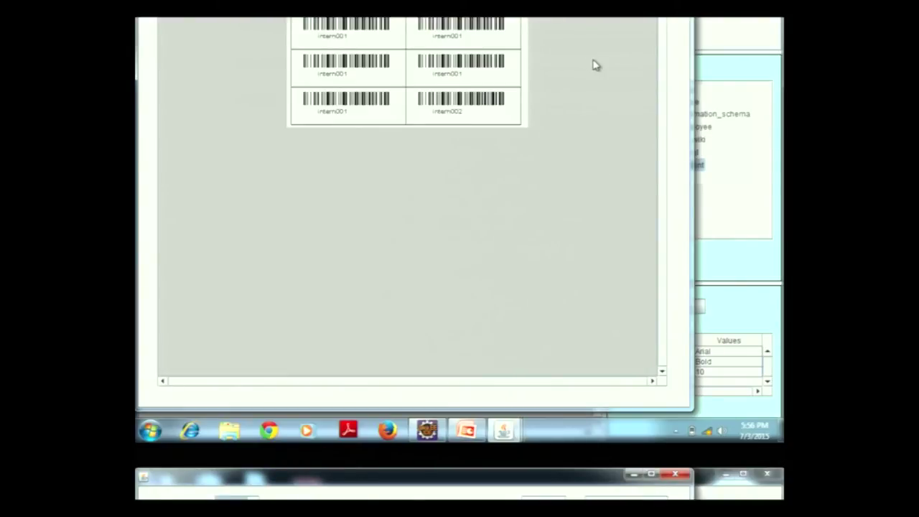
# Close the intern label preview and minimise both designer windows
pyautogui.click(632, 474)
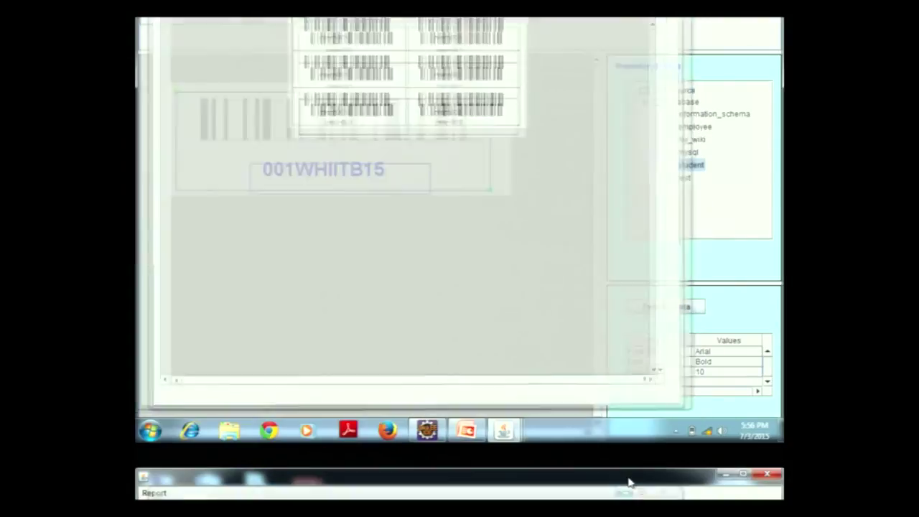
pyautogui.click(727, 475)
pyautogui.click(726, 475)
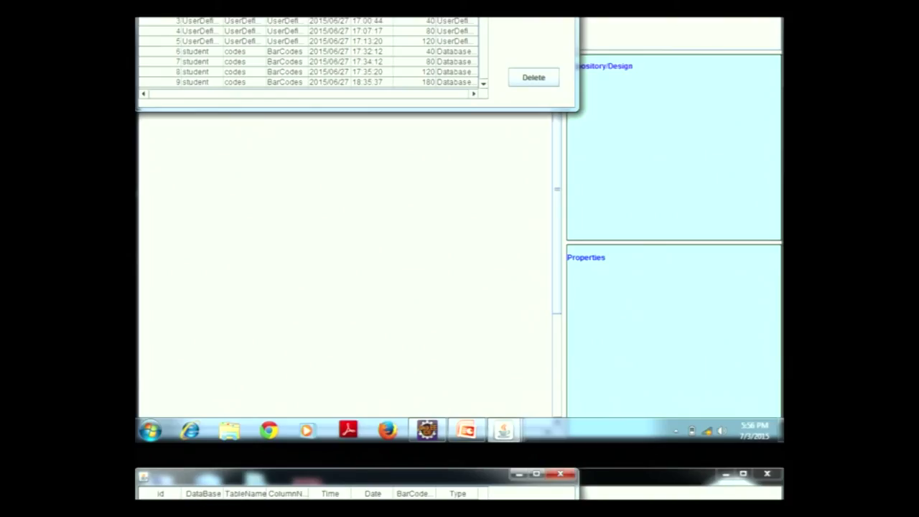
# Scroll the saved-report list to the latest entries and close it
pyautogui.moveTo(483, 21); pyautogui.dragTo(486, 79)
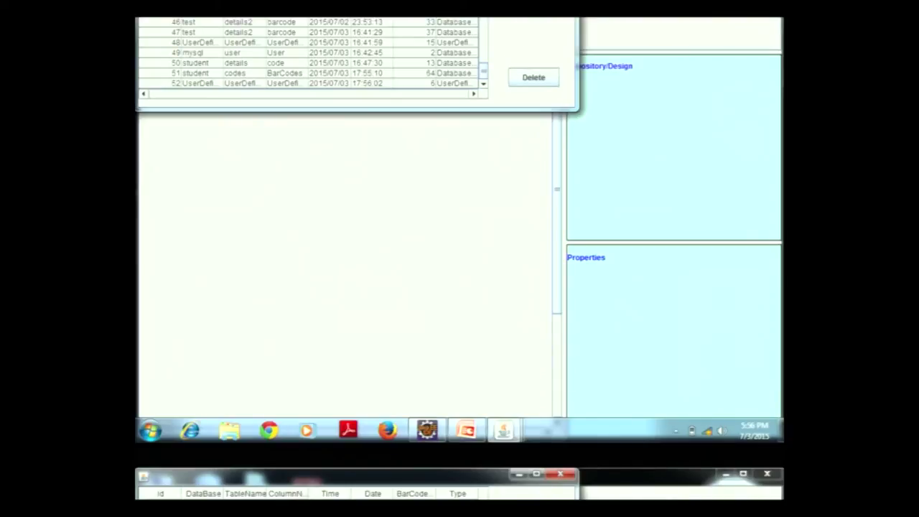
pyautogui.click(560, 474)
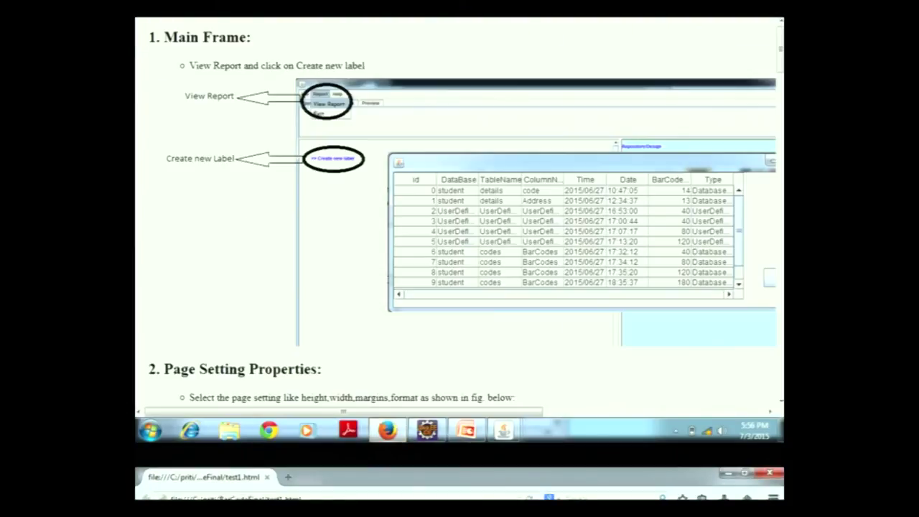
# Scroll through the help page in Firefox and back up to 1. Main Frame
pyautogui.scroll(-15, 460, 215)
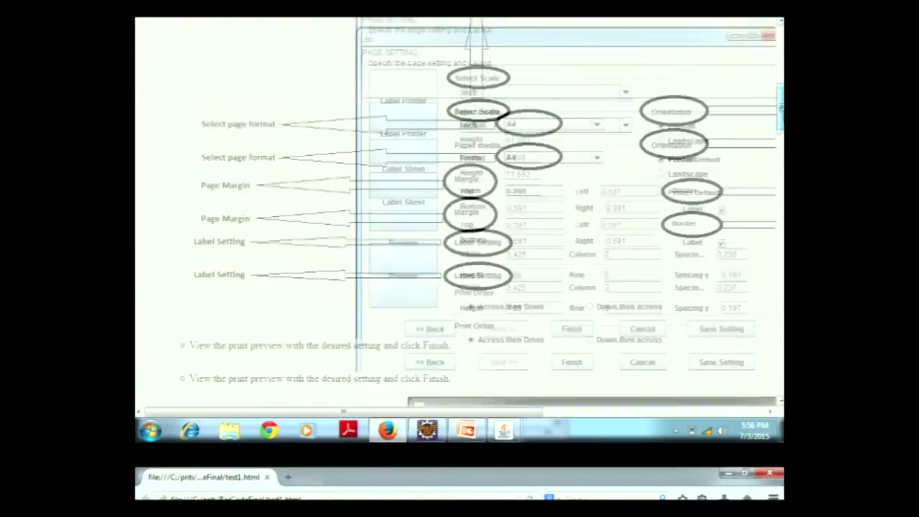
pyautogui.scroll(15, 460, 216)
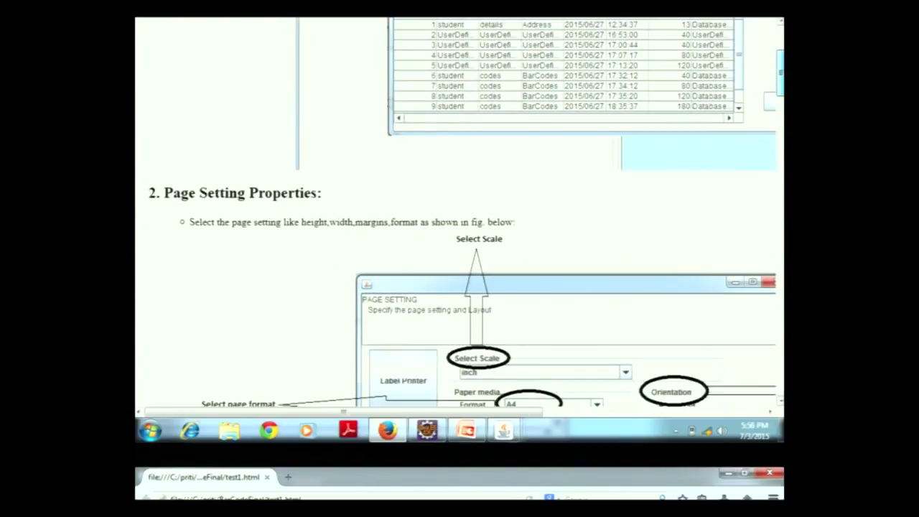
pyautogui.scroll(3, 459, 215)
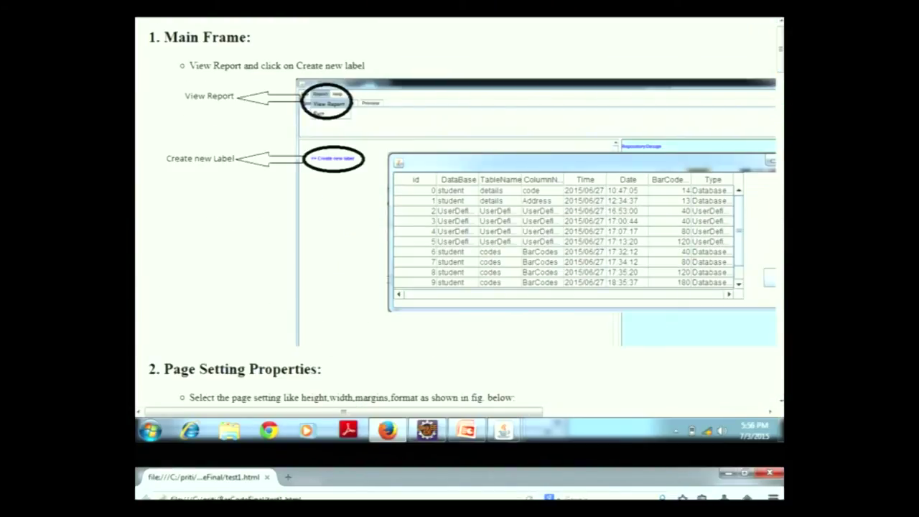